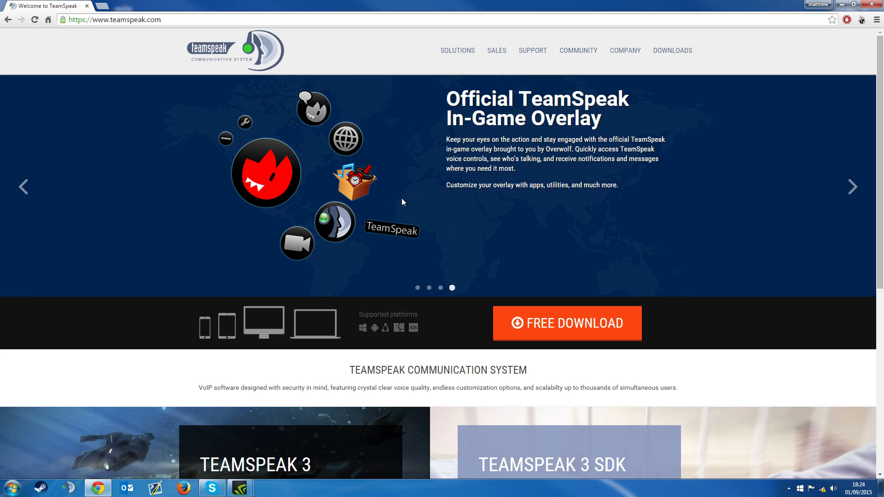
- Open the TeamSpeak 3 Client downloads page from the TeamSpeak home page
scroll(401, 201, down, 7)
scroll(400, 196, up, 7)
scroll(399, 193, down, 7)
scroll(399, 193, up, 7)
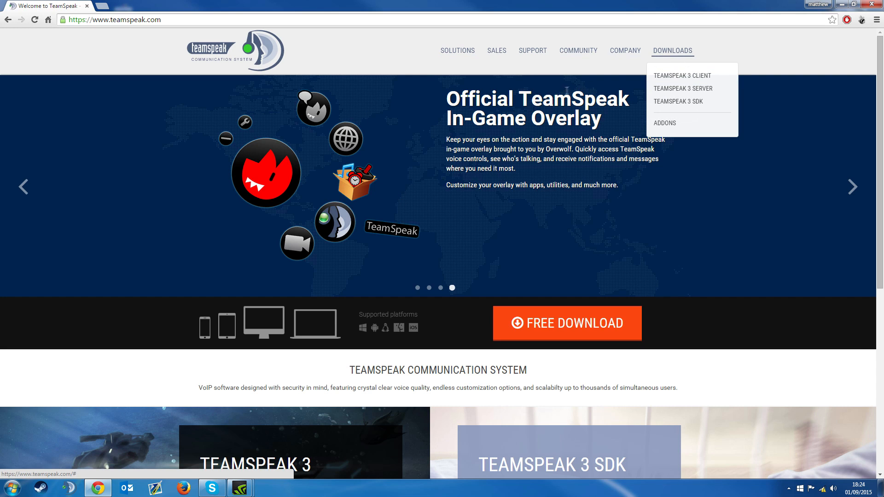
mouse_move(653, 49)
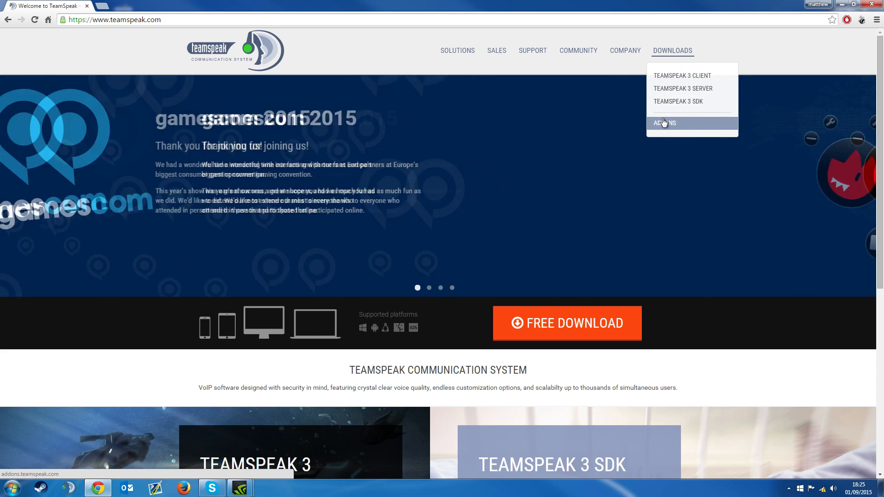
click(690, 81)
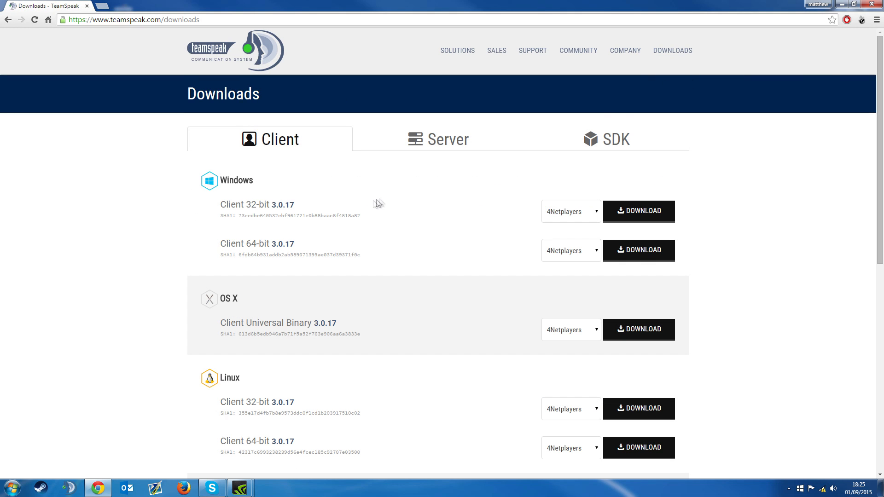
- Review the client downloads offered for each operating system, from Windows through iOS
scroll(372, 205, down, 2)
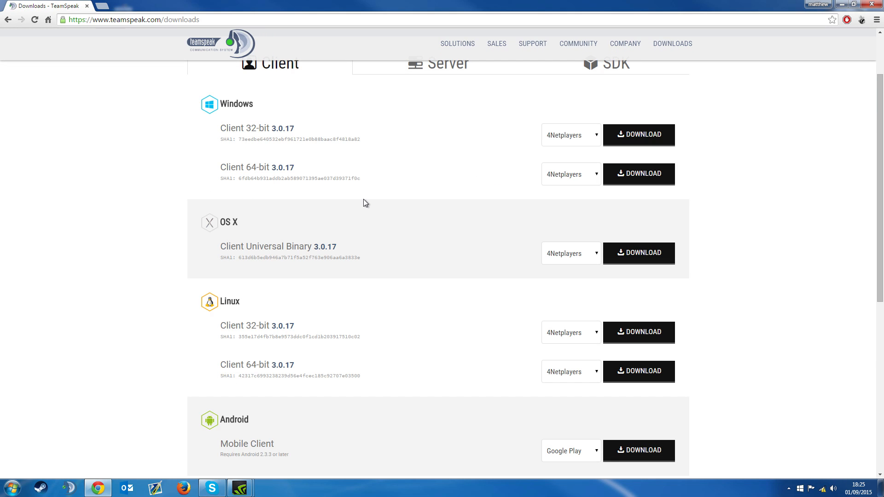
scroll(363, 199, up, 2)
scroll(363, 200, down, 2)
scroll(140, 220, down, 4)
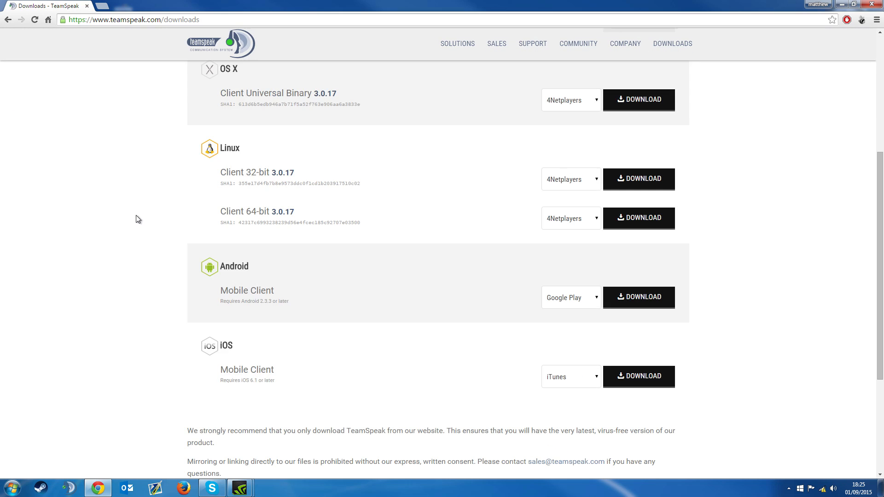
scroll(141, 276, up, 4)
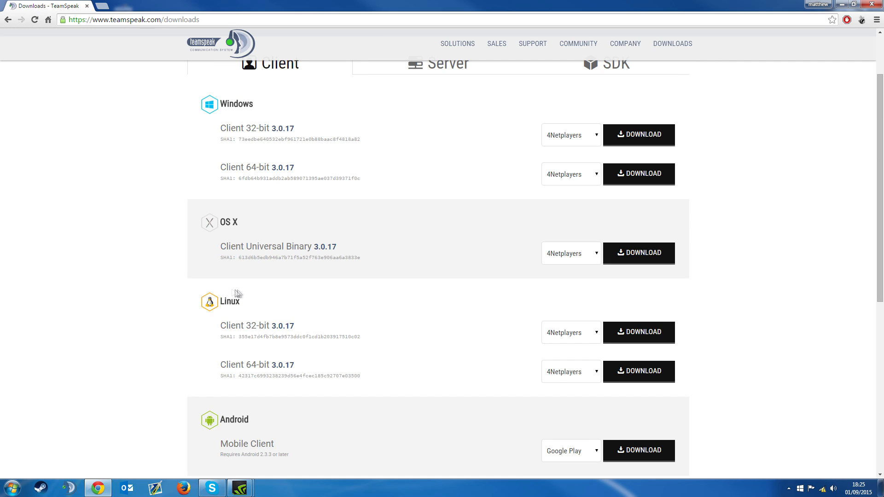
scroll(199, 184, up, 2)
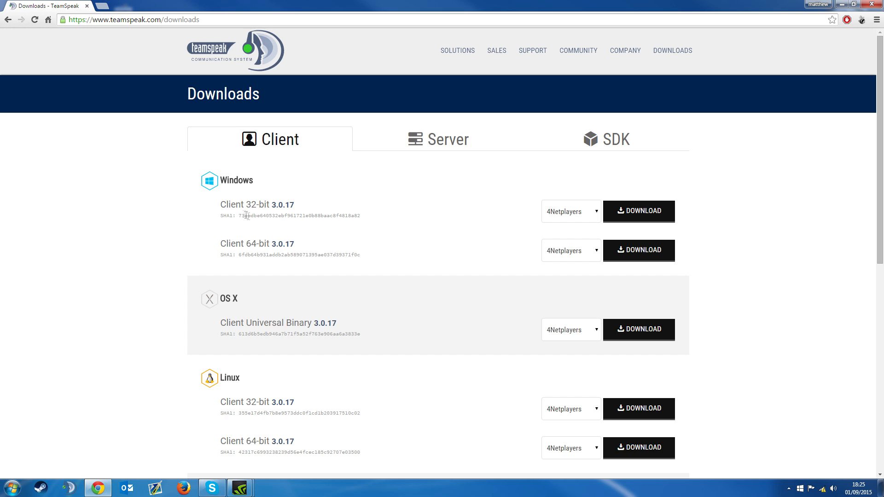
- Check in the computer's system properties whether Windows is 32-bit or 64-bit, and close the window
click(13, 488)
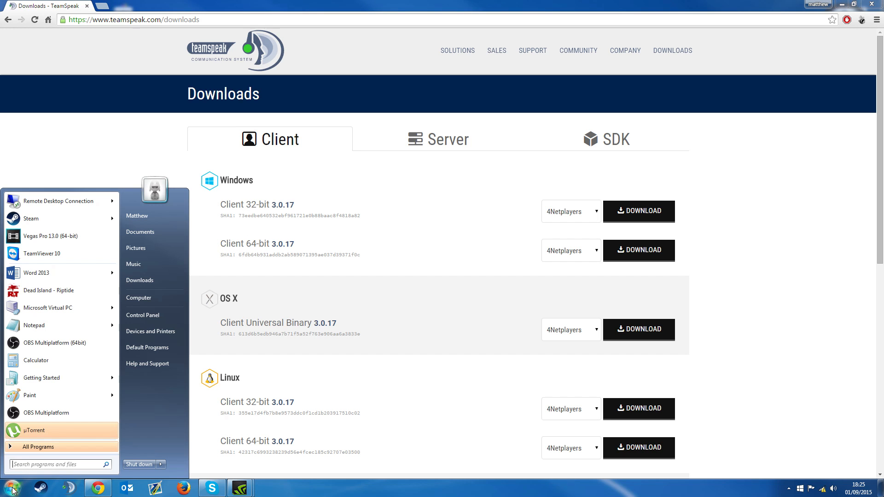
right_click(142, 299)
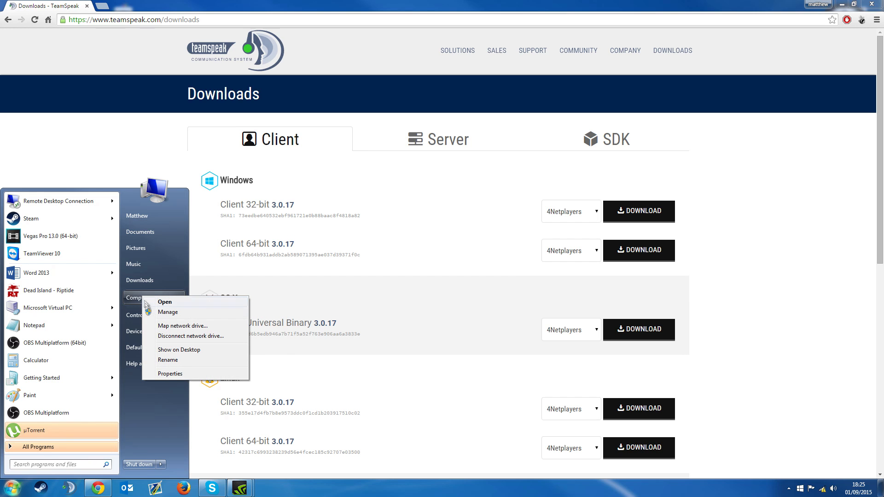
click(170, 374)
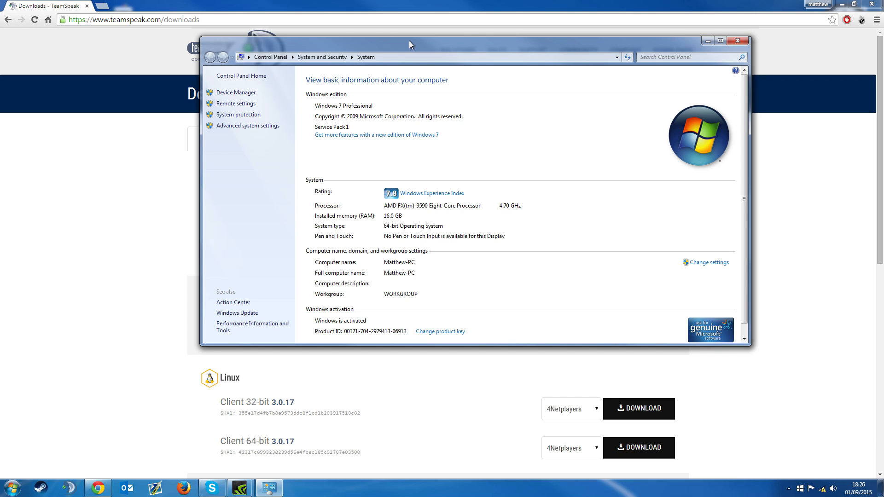
click(739, 41)
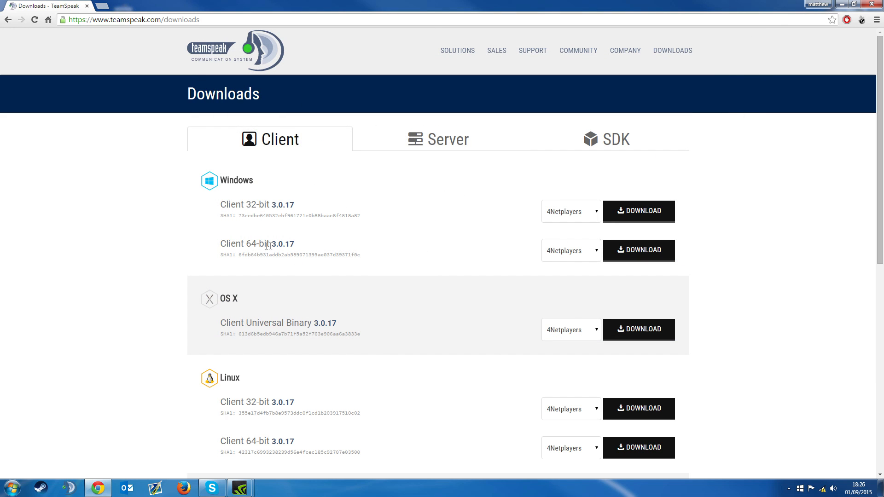
- Download the 64-bit Windows client 3.0.17 using the 4Netplayers mirror
click(576, 252)
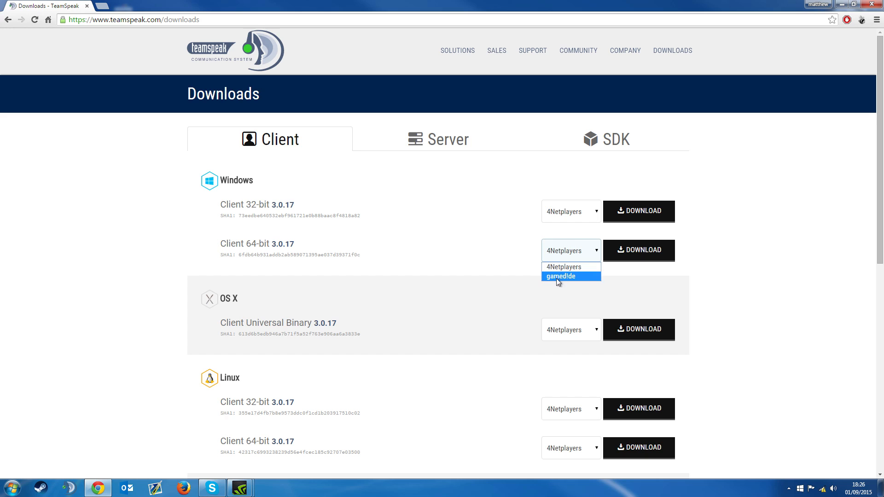
click(568, 267)
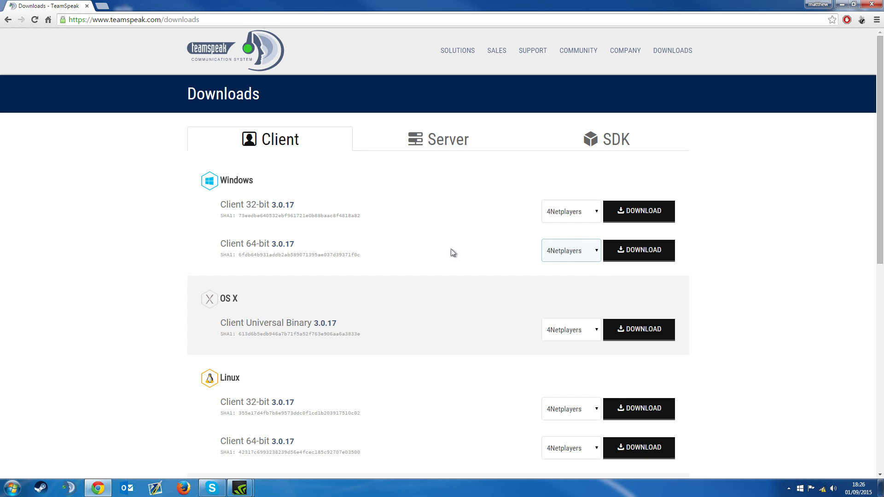
click(640, 256)
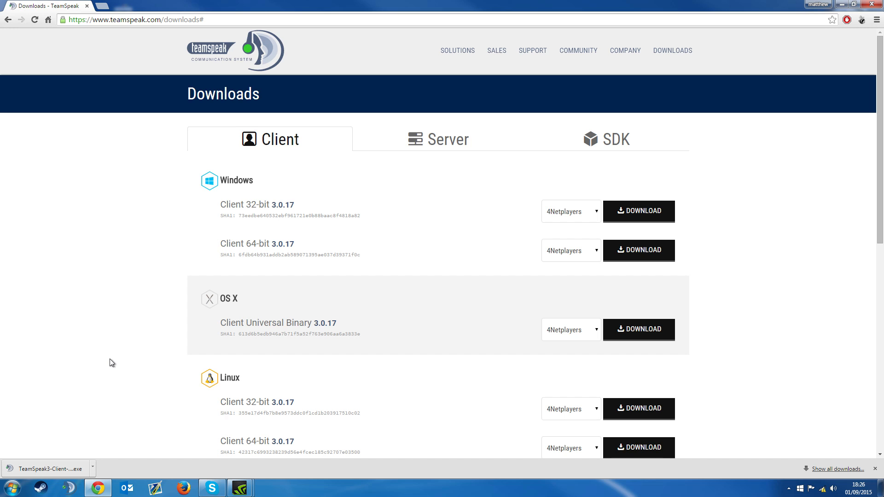
- Run the downloaded TeamSpeak 3 client installer with permission to change the computer and proceed to its license agreement
click(59, 468)
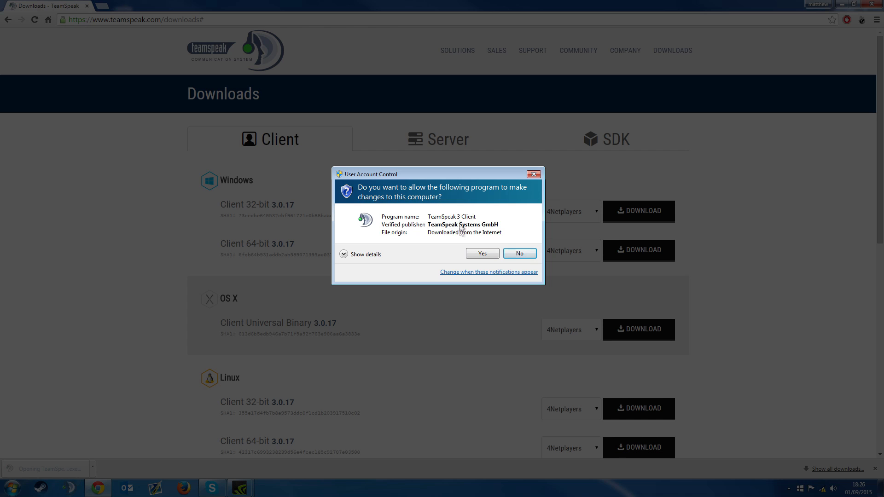
click(482, 254)
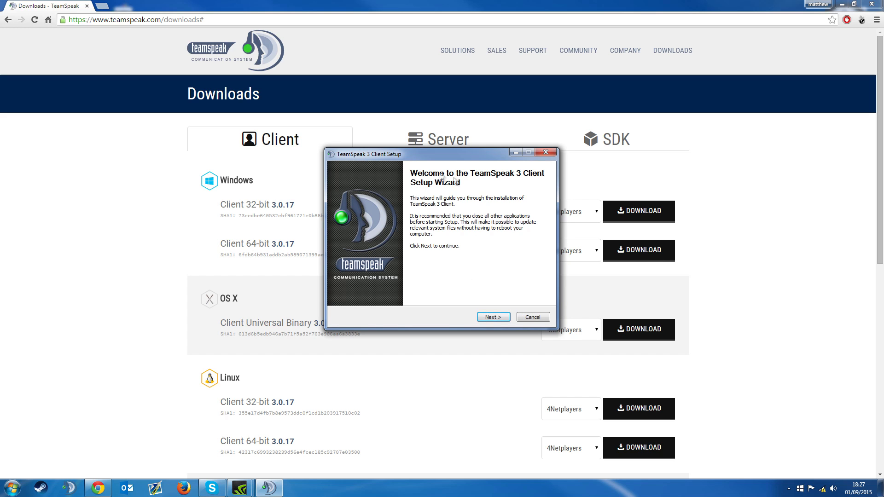
drag(424, 152, 389, 144)
click(455, 310)
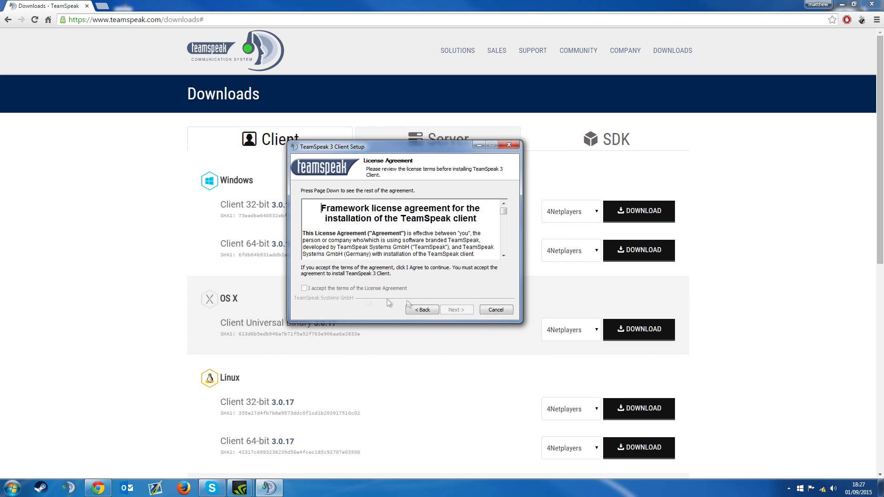
- Scroll through the installer's license agreement, accept its terms and continue
drag(503, 211, 501, 261)
click(308, 289)
click(456, 310)
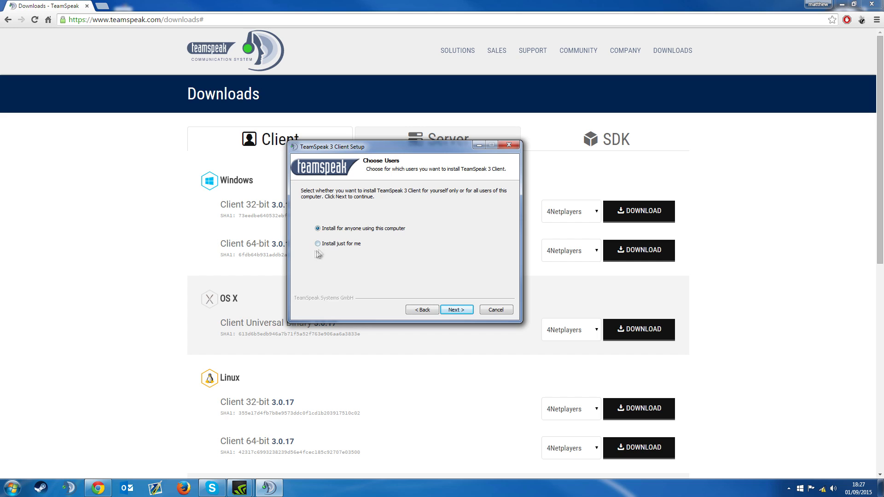
- Set up installation for anyone using this computer in C:\Program Files\TeamSpeak 3 Client, with the configuration saved in user own files
click(456, 310)
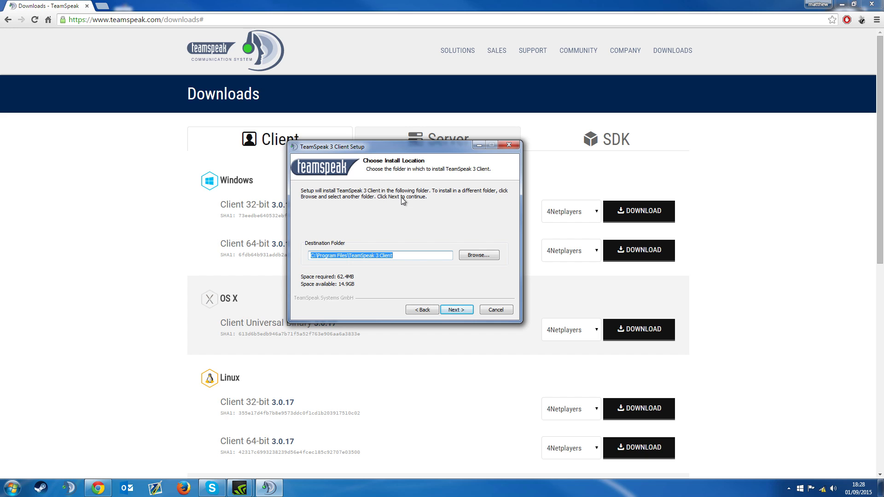
drag(411, 148, 404, 137)
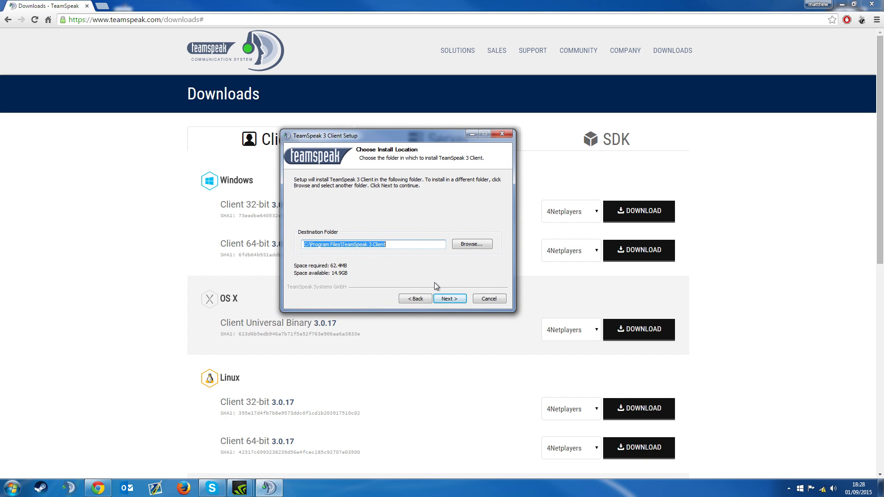
click(448, 300)
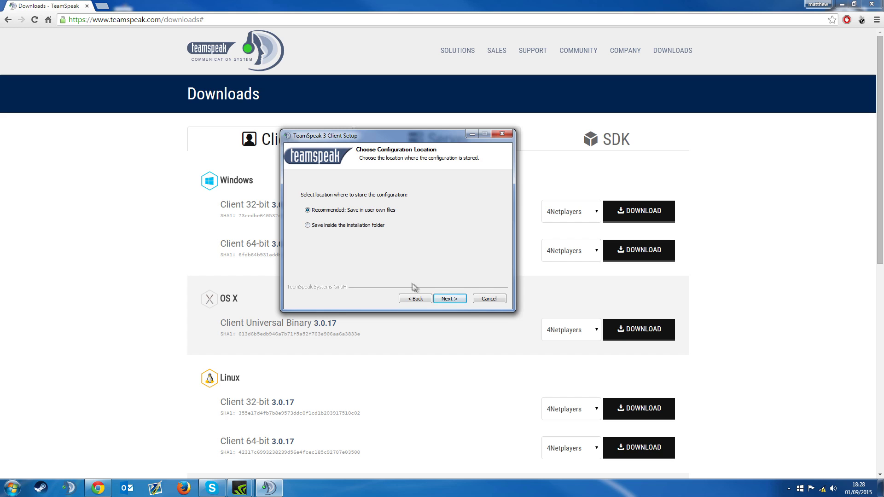
click(447, 299)
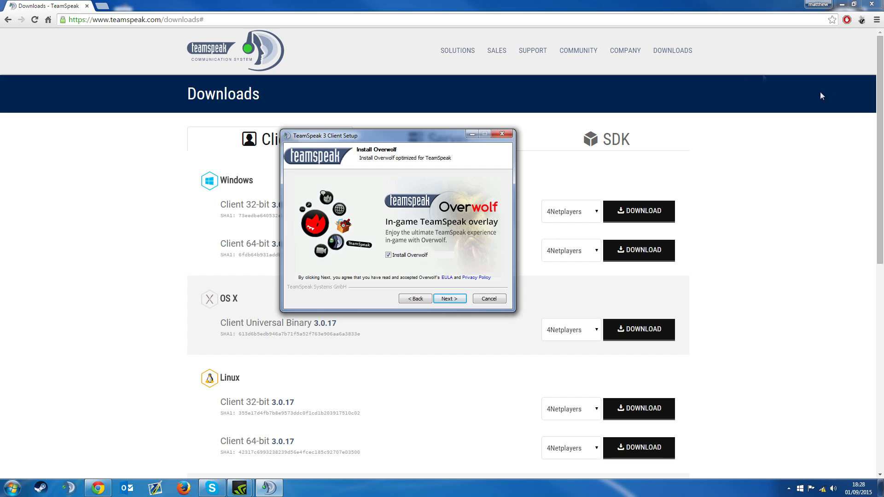
- Install the client without Overwolf, keeping the TeamSpeak 3 Client Start menu folder, and finish setup with Run TeamSpeak 3 Client enabled
click(389, 255)
click(451, 300)
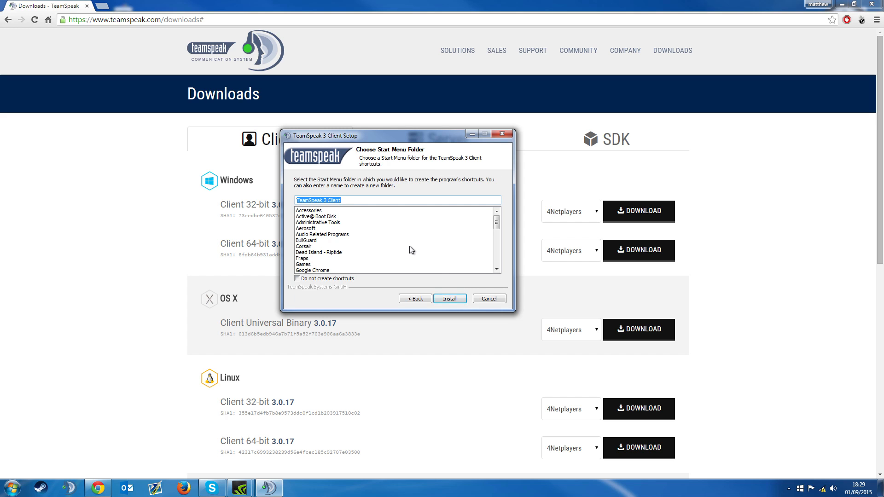
click(454, 298)
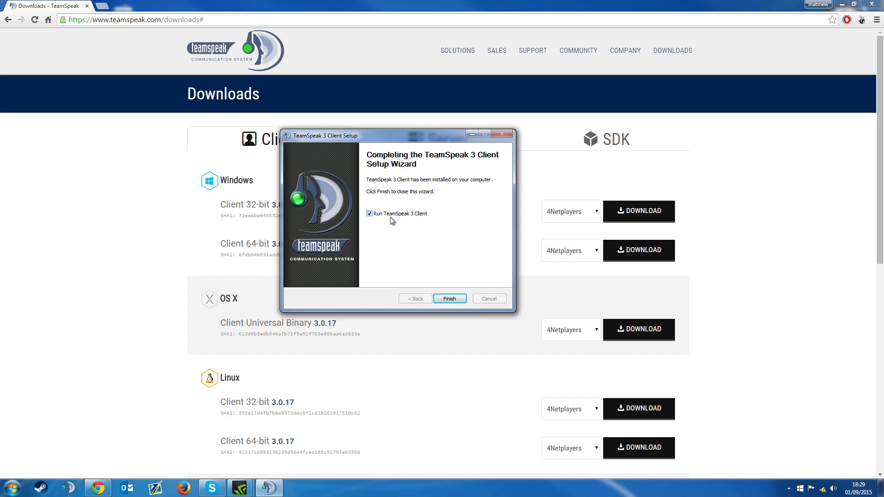
click(453, 299)
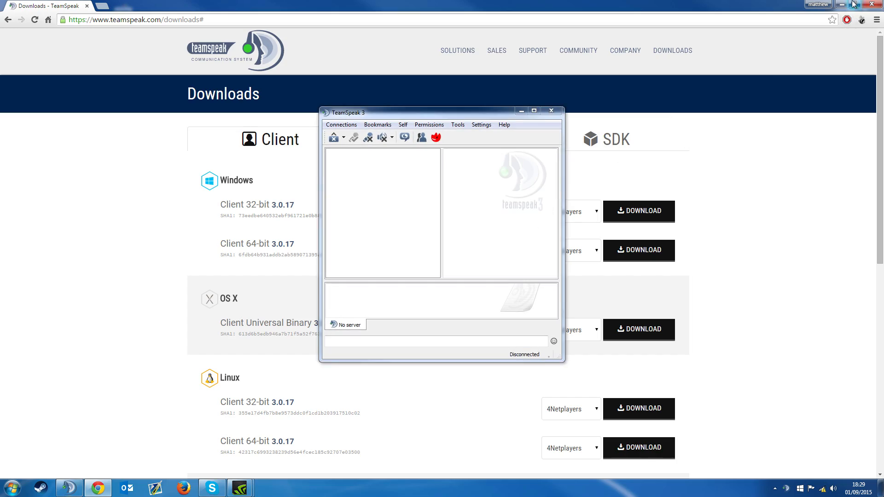
- Minimize the browser, read the TeamSpeak client's license agreement to its end and accept it
click(844, 5)
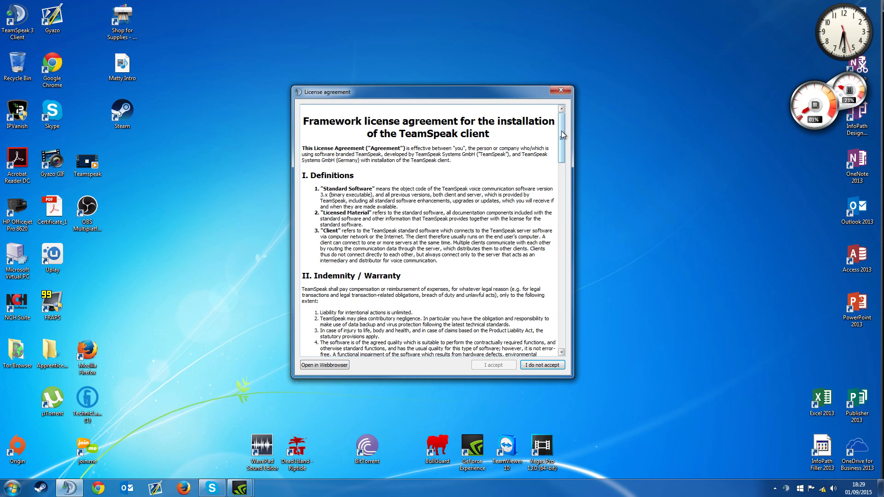
drag(561, 130, 561, 130)
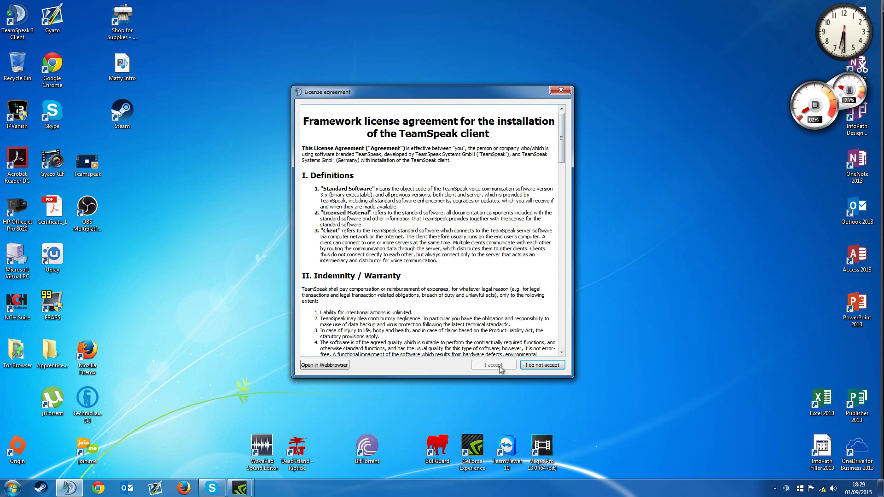
drag(562, 149, 562, 343)
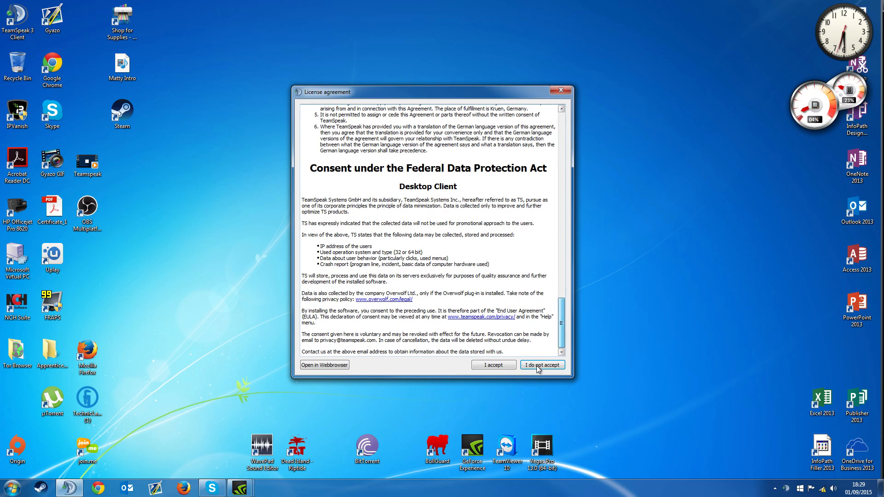
click(492, 365)
- Begin the TeamSpeak 3 Setup Wizard, enter the user's nickname and continue to the microphone settings
drag(449, 165, 442, 132)
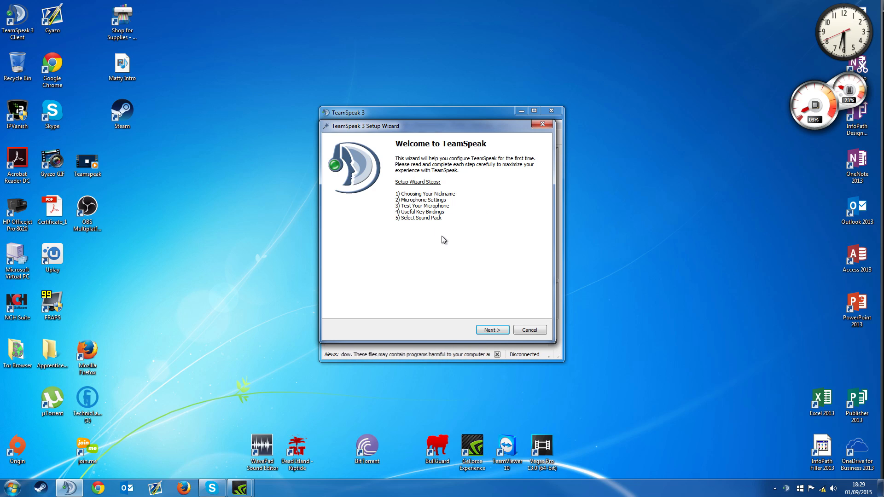
click(491, 330)
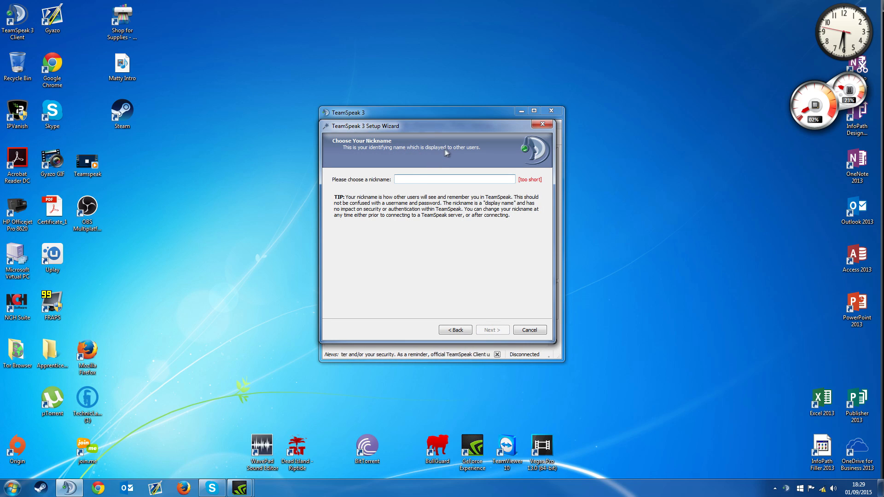
text(Matthew)
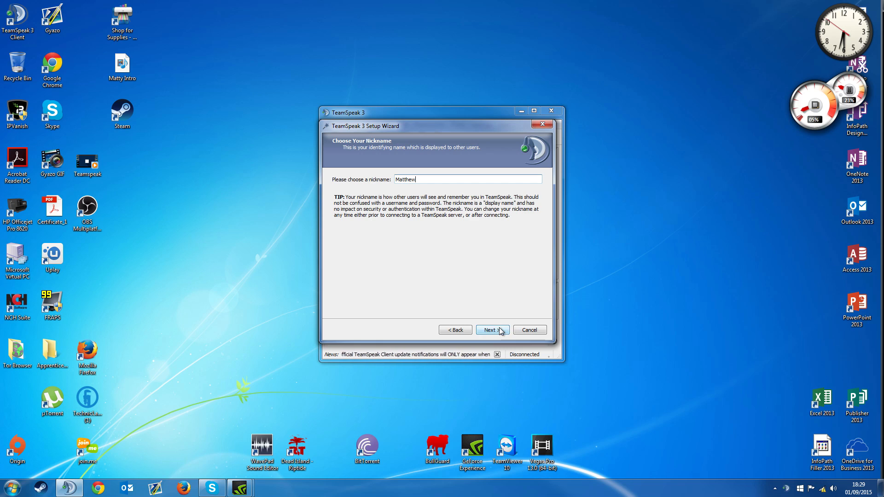
click(491, 329)
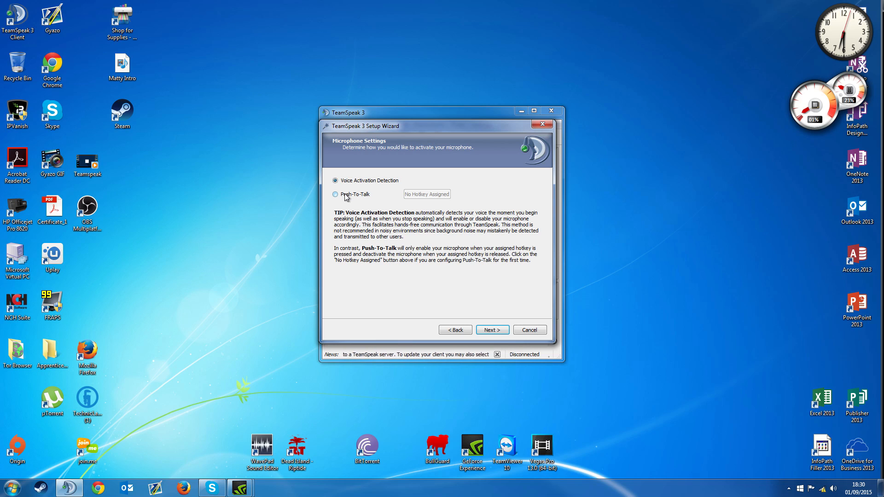
- Try the Push-To-Talk option, settle on Voice Activation Detection for the microphone and continue to the microphone test
click(347, 198)
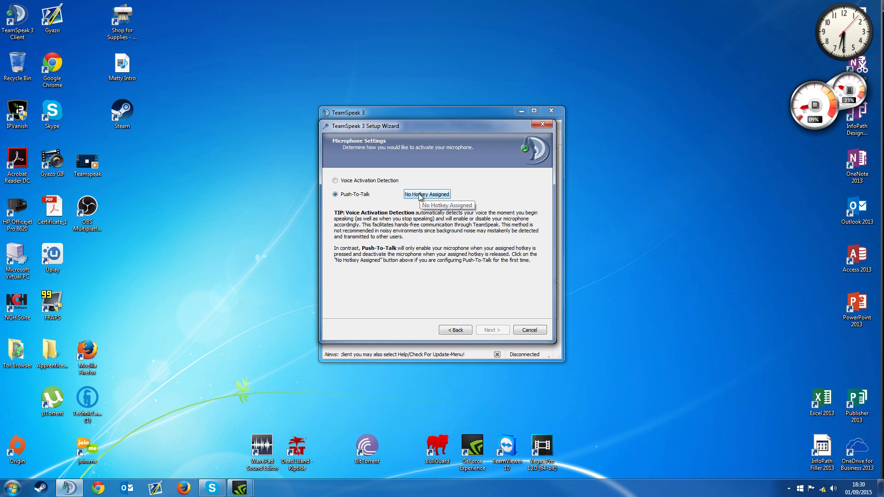
click(371, 180)
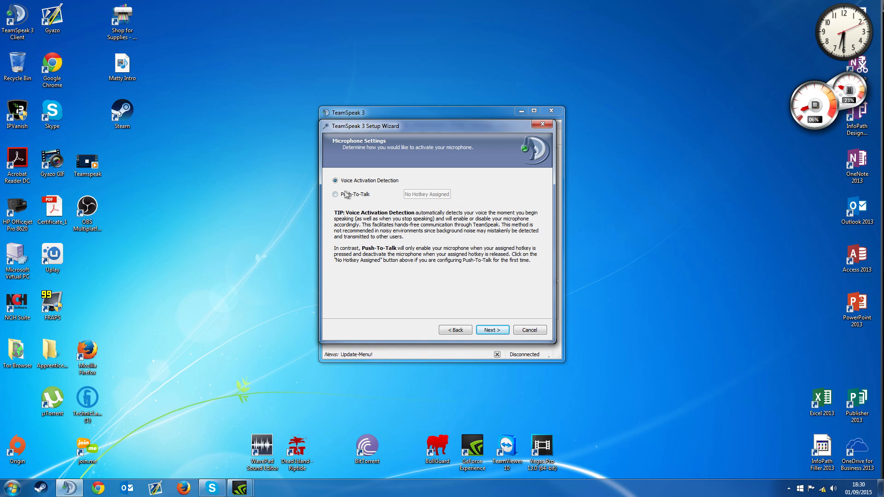
click(491, 331)
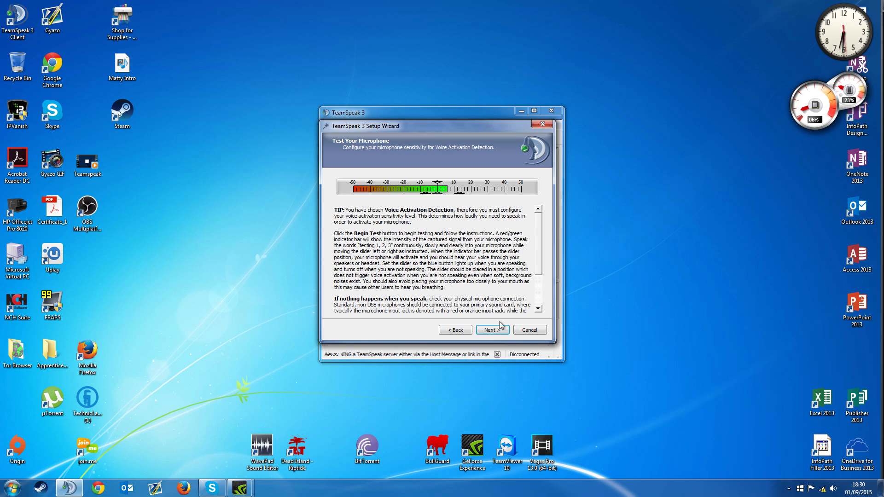
- Continue past the microphone test and leave both mute hotkeys unassigned to reach the sound pack selection
click(493, 330)
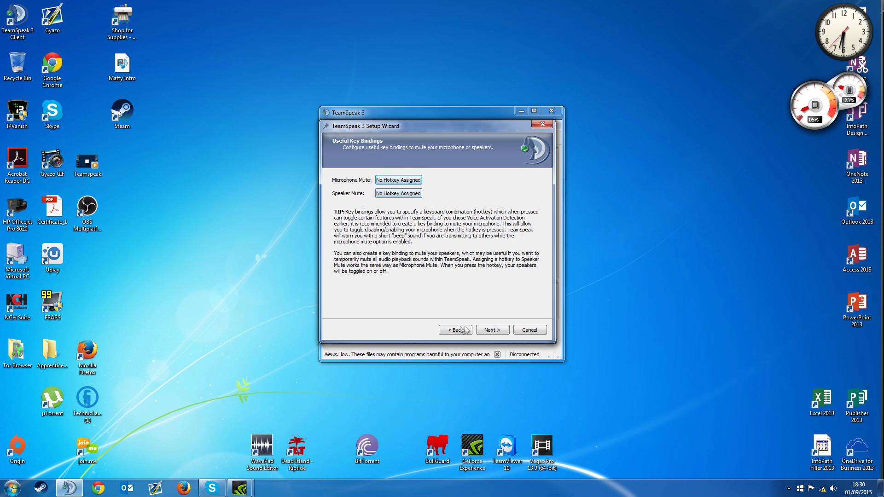
click(499, 331)
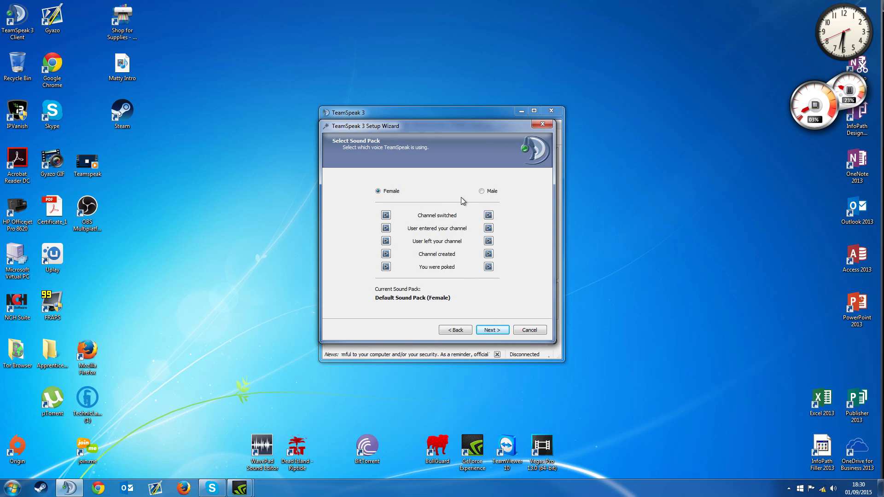
drag(444, 130, 449, 129)
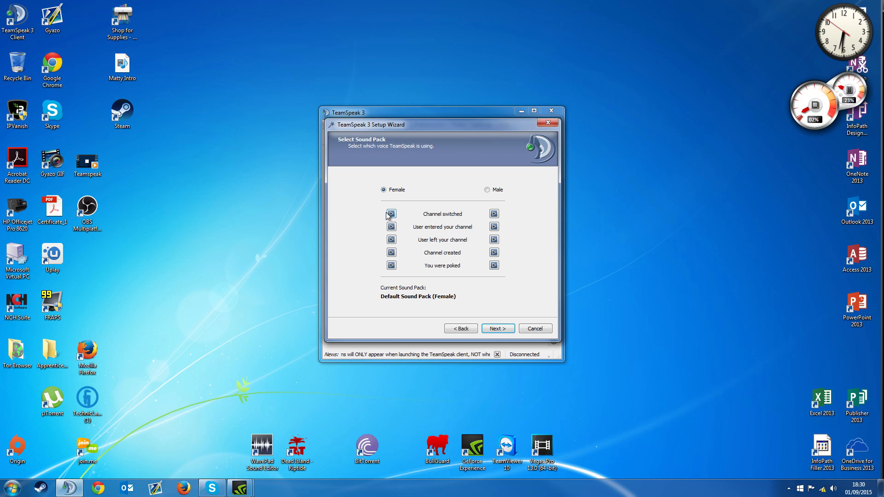
- Search Windows for "sound" and open the Sound control panel
click(833, 488)
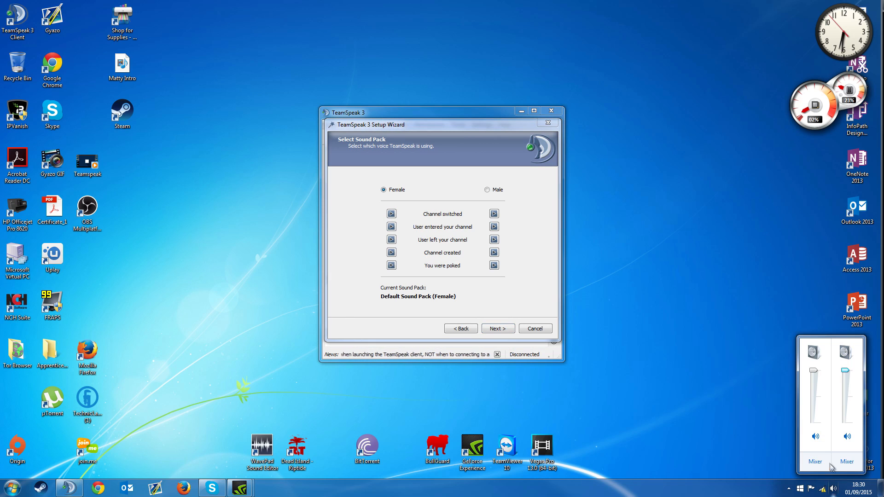
click(18, 491)
text(sound)
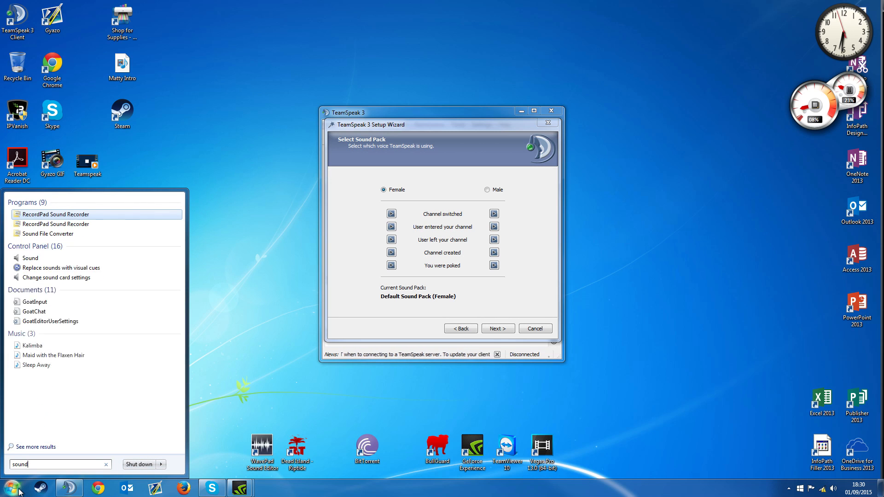
key(Down)
key(Down)
key(Down)
key(Down)
key(Return)
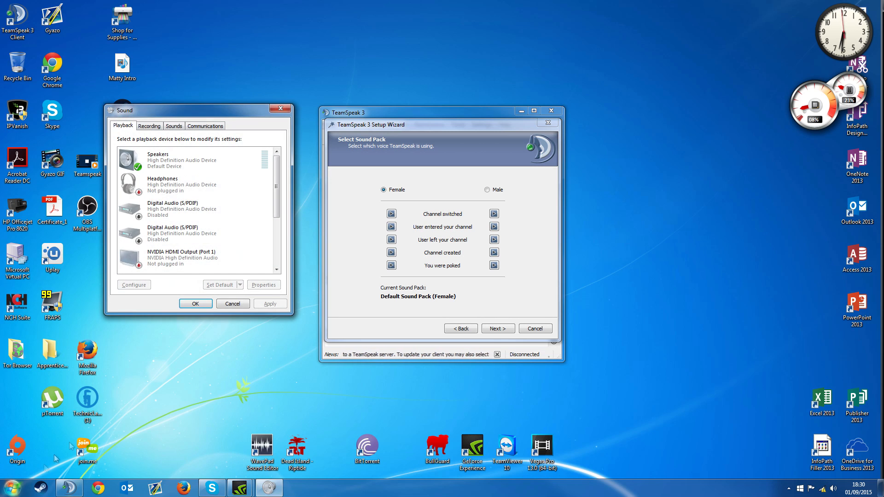
- Set the High Definition Audio speakers as default communication device, play the female "Channel switched" sample and close the Sound settings
scroll(200, 205, down, 3)
scroll(200, 205, up, 5)
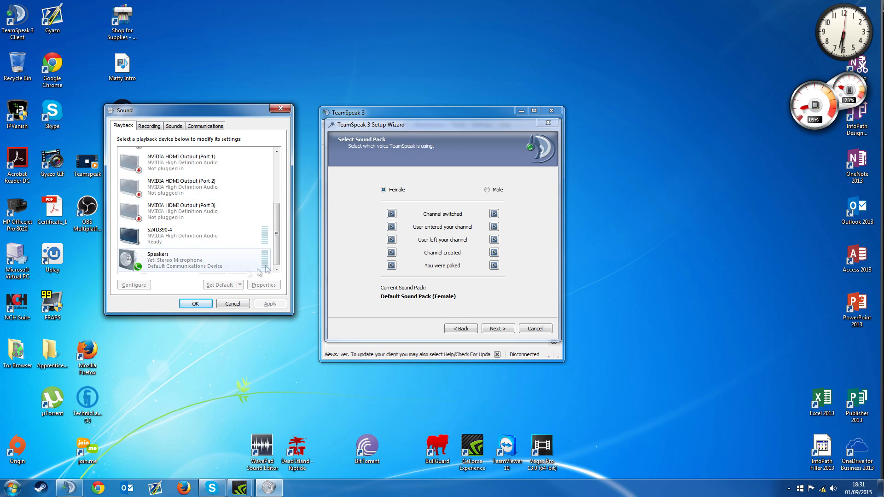
right_click(193, 169)
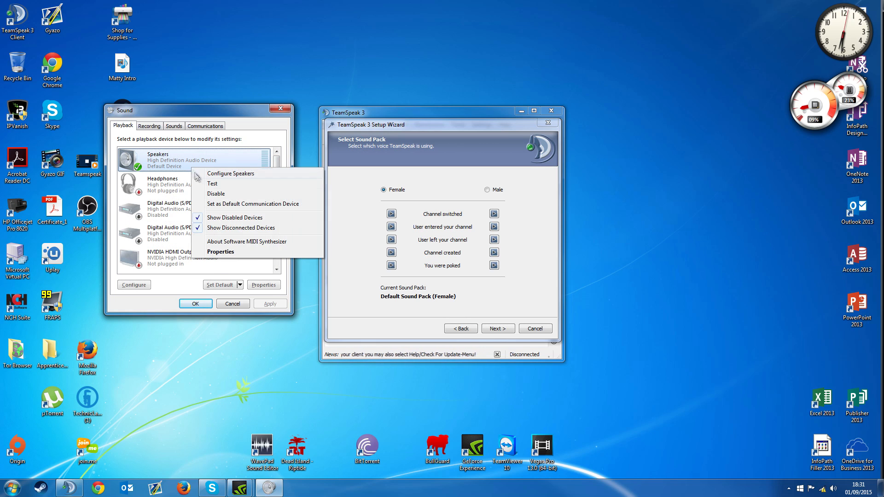
click(239, 204)
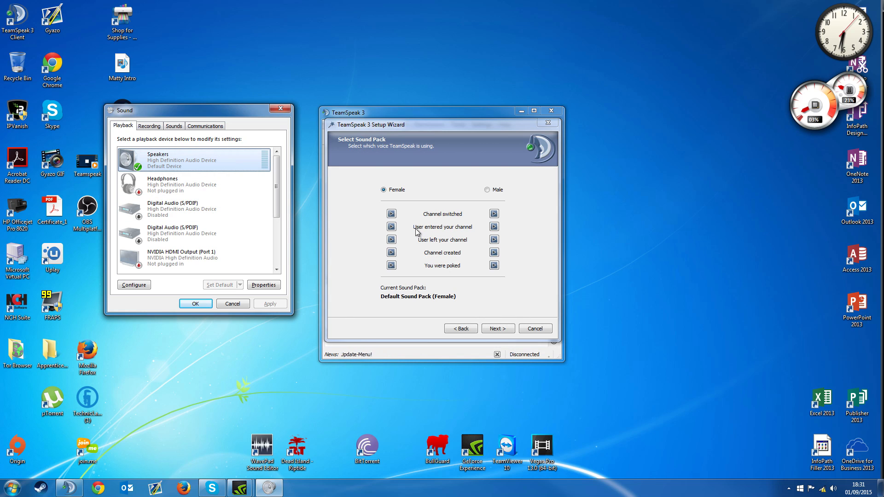
click(391, 214)
click(279, 110)
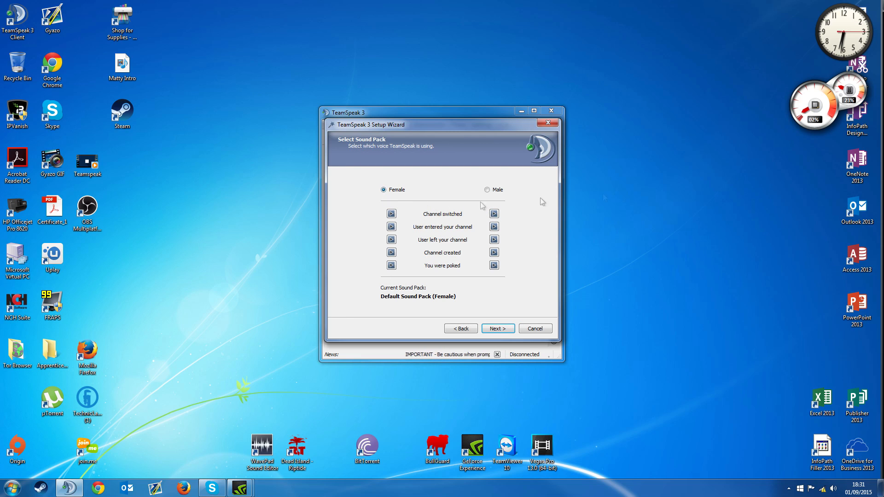
- Keep the Female sound pack and finish the wizard with Open public server list and Rent your own TeamSpeak server disabled
click(497, 329)
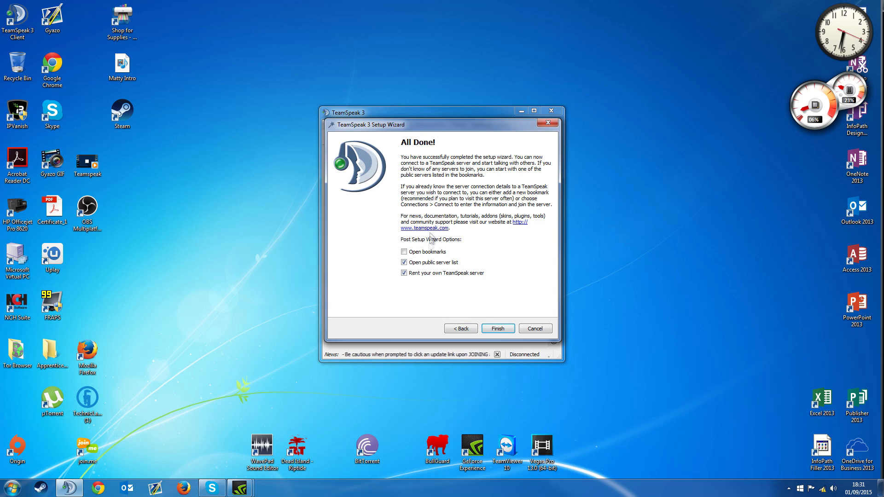
click(404, 263)
click(404, 273)
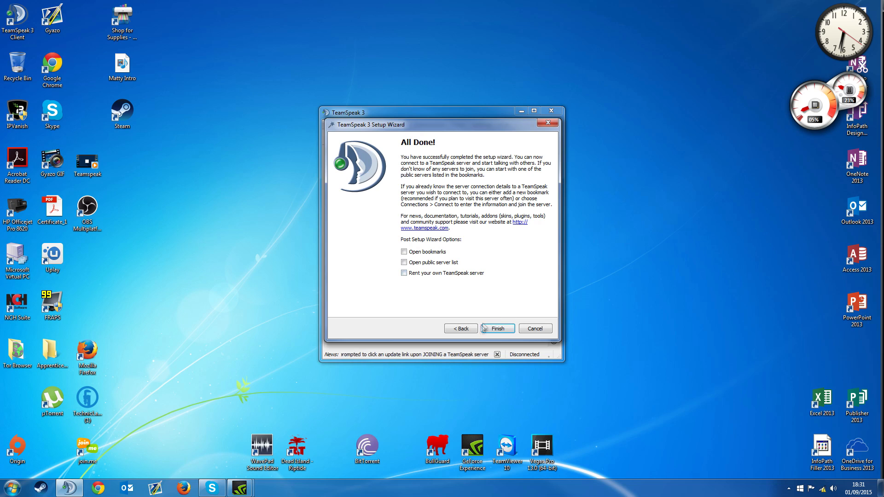
click(497, 327)
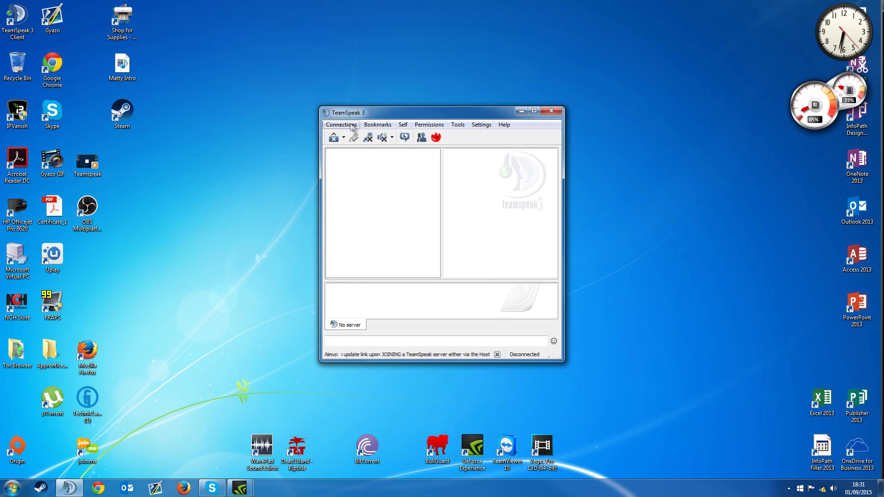
- Maximize the TeamSpeak window and connect to the server address ts.chocice.me with the existing nickname and no password
click(342, 125)
click(400, 246)
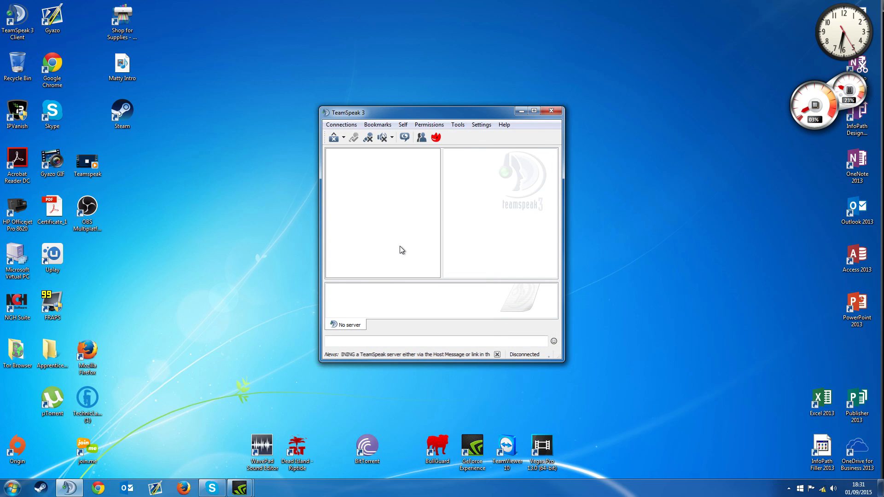
click(534, 112)
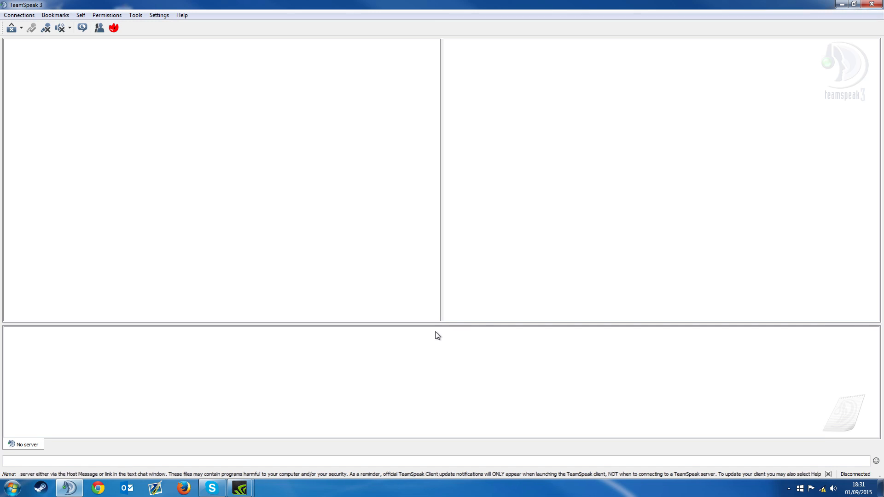
click(21, 15)
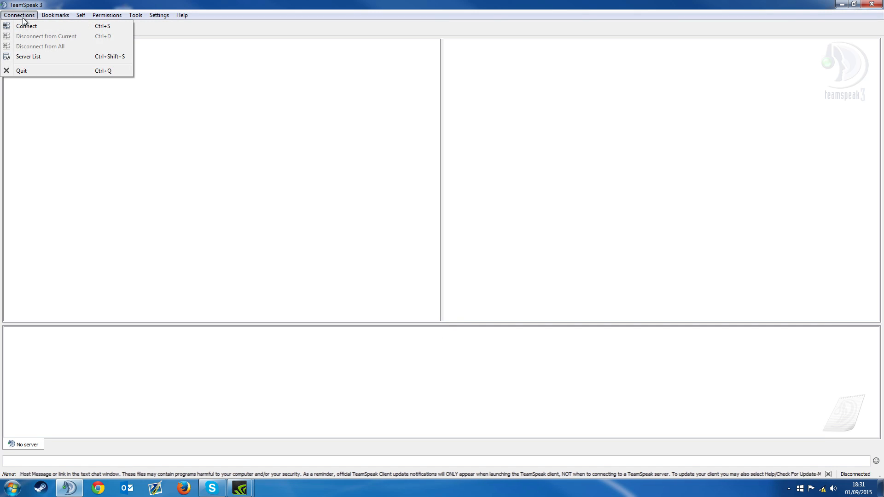
click(23, 27)
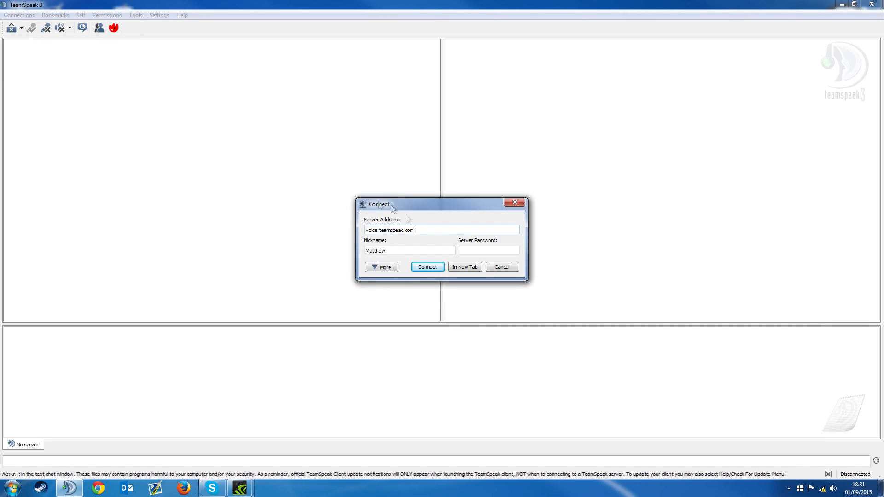
drag(414, 230, 359, 232)
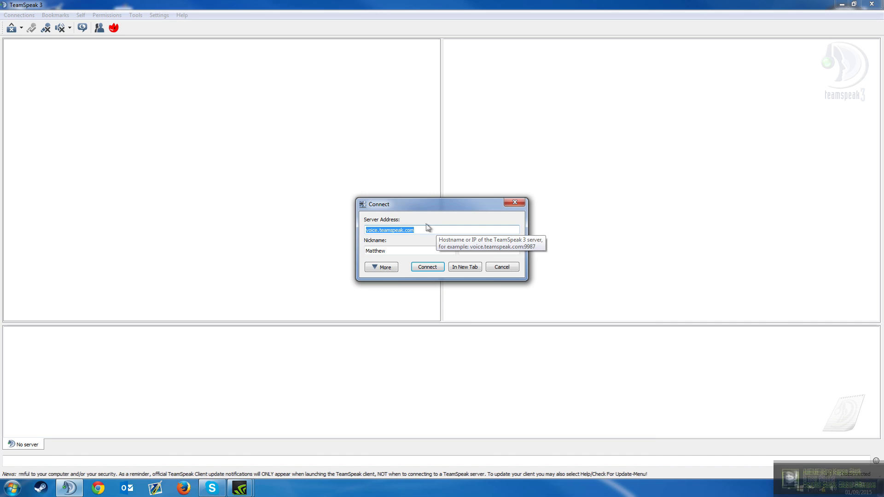
key(BackSpace)
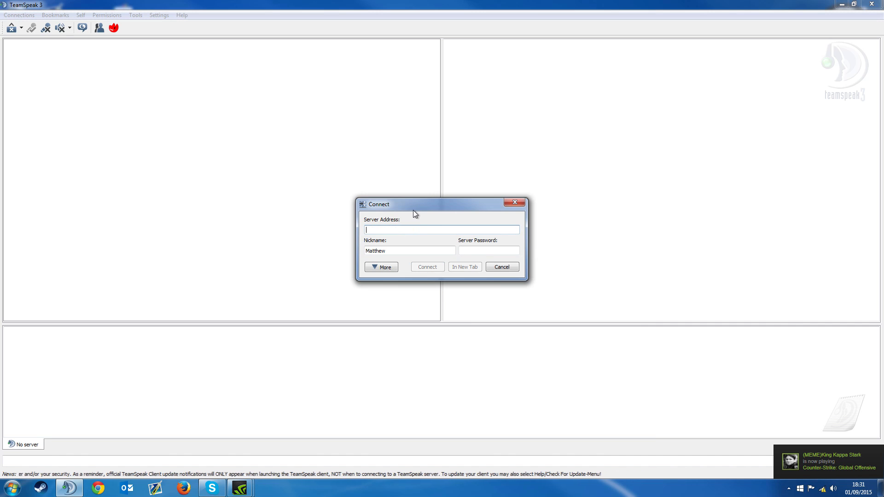
text(ts.chocice.me)
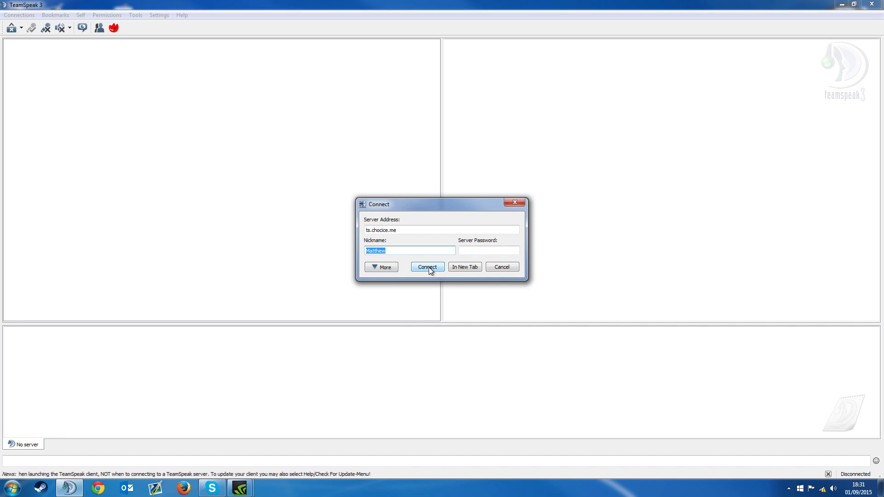
click(425, 268)
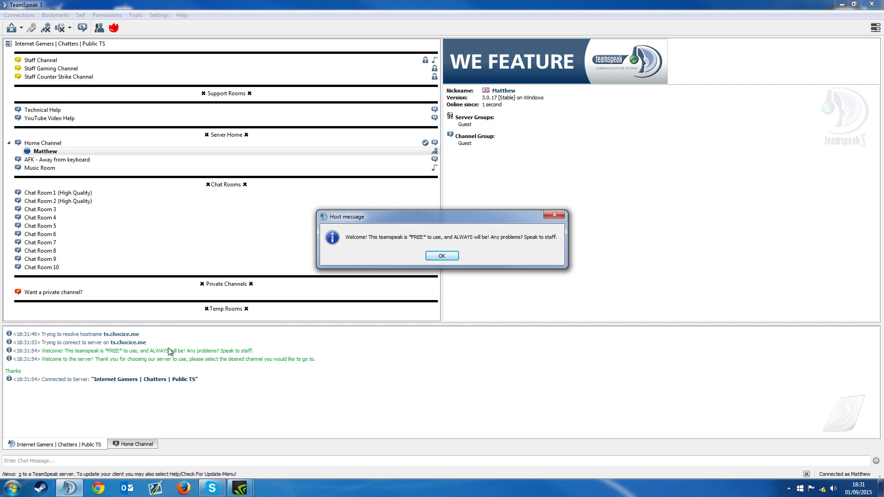
- Dismiss the server's host message and mute both the microphone and the speakers
click(440, 256)
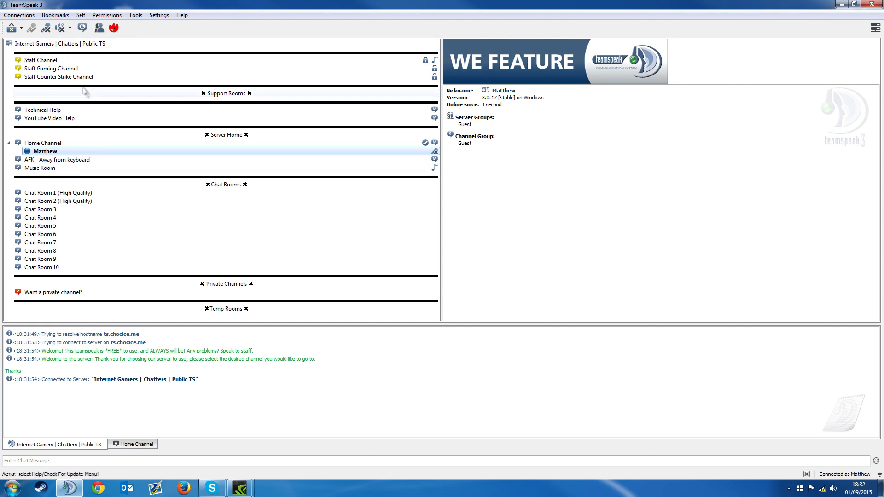
click(44, 29)
click(58, 29)
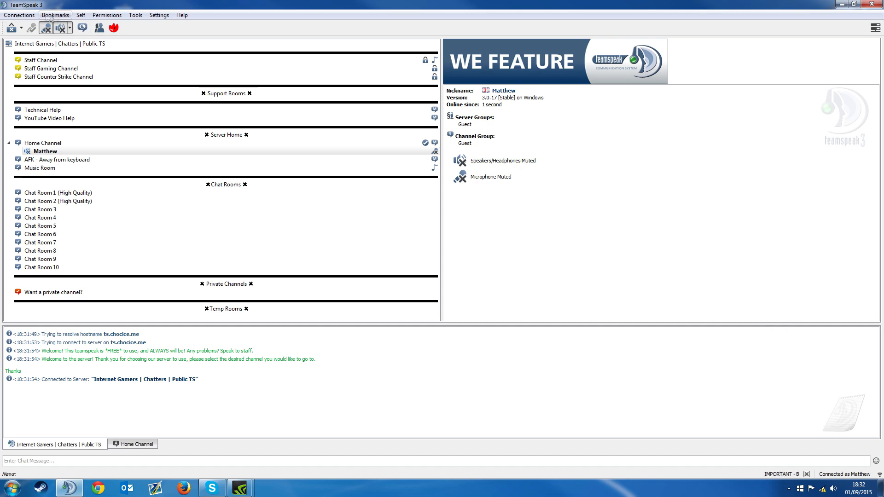
- Add a bookmark labelled "My Server" with the address ts.chocice.me in the bookmark manager and save it
click(53, 17)
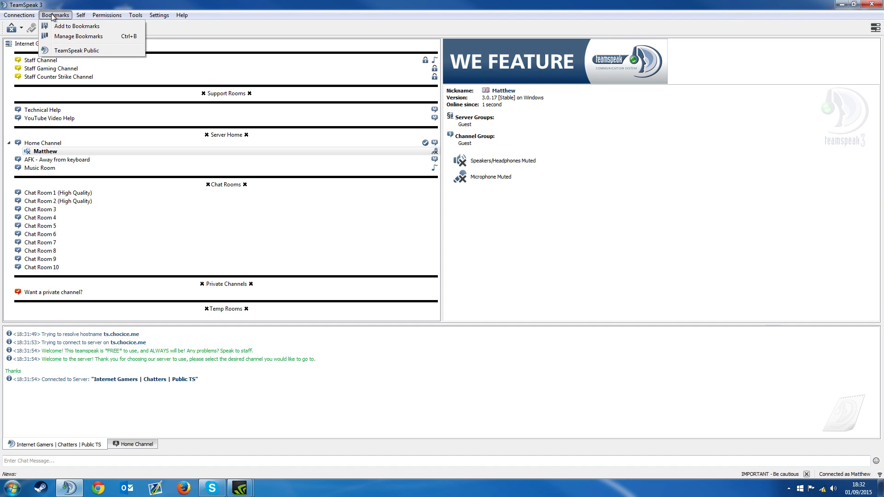
click(67, 36)
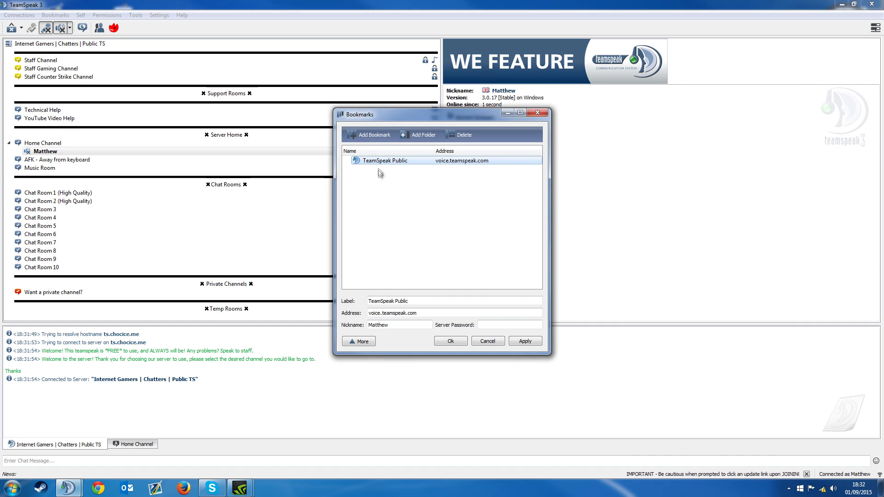
click(375, 136)
triple_click(404, 301)
text(My Server)
key(Tab)
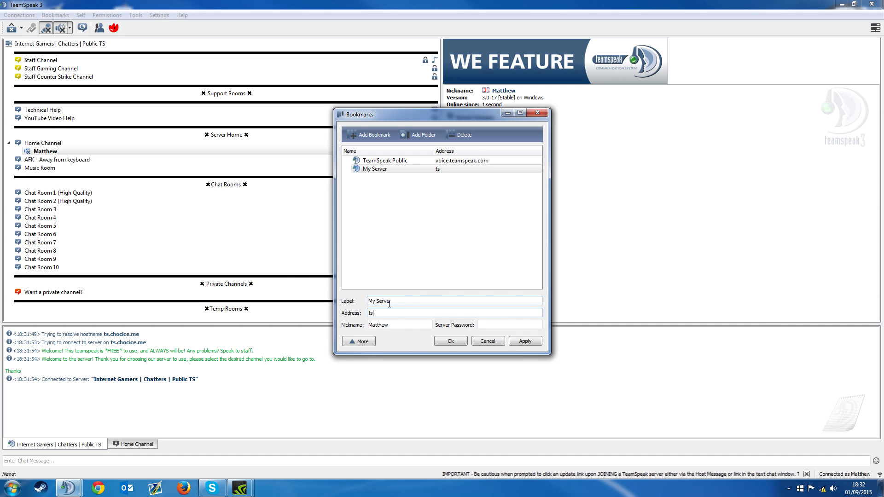
text(ts.chocice.me)
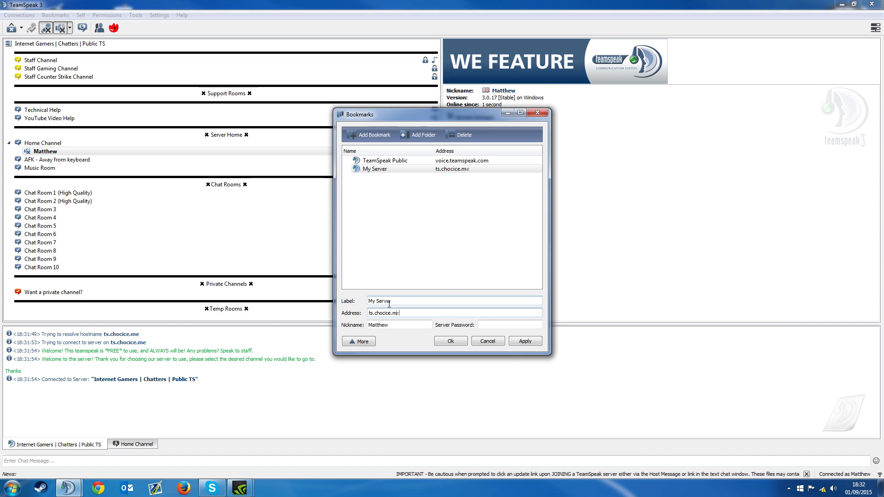
click(525, 341)
click(451, 341)
- Reconnect through the My Server bookmark, dismiss the host message and close the TeamSpeak client
click(64, 17)
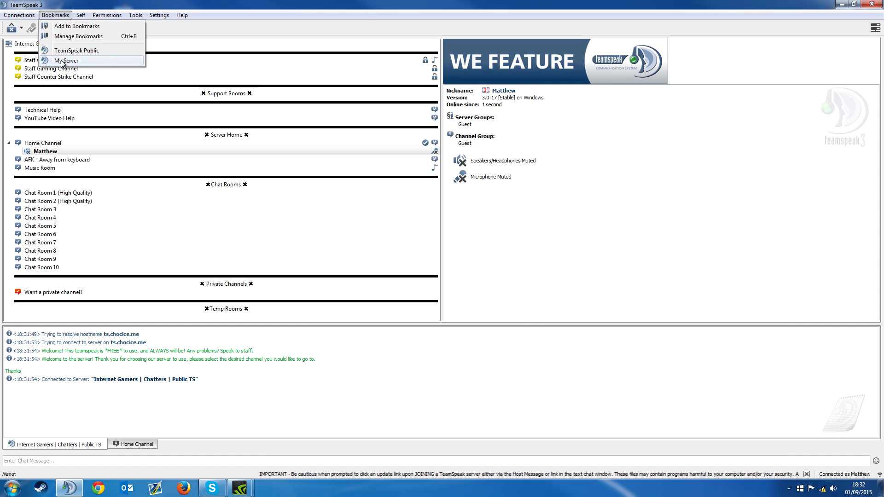
mouse_move(28, 18)
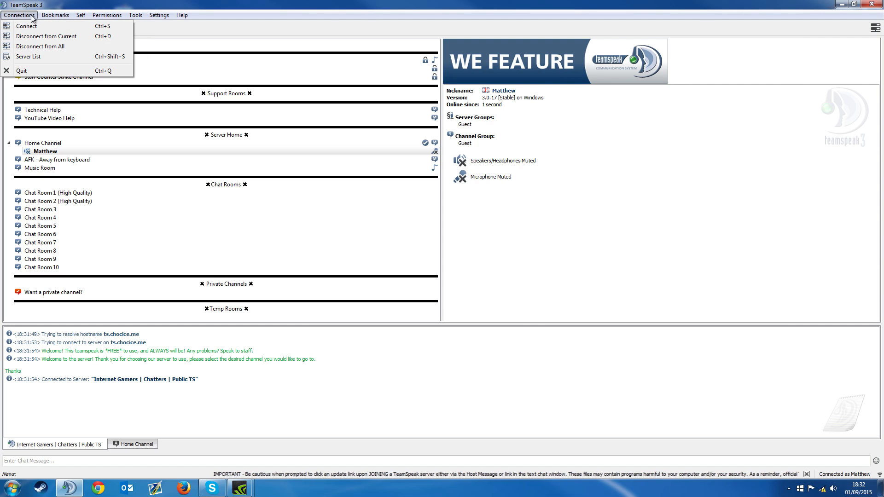
click(71, 61)
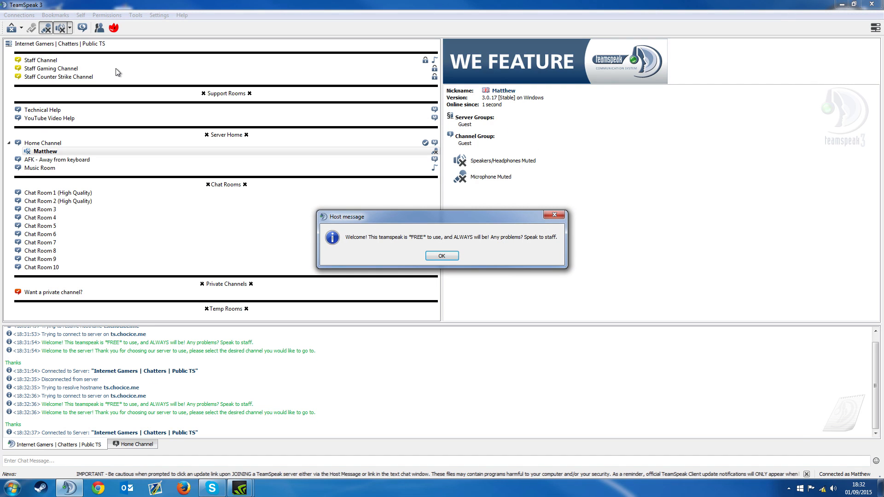
click(441, 255)
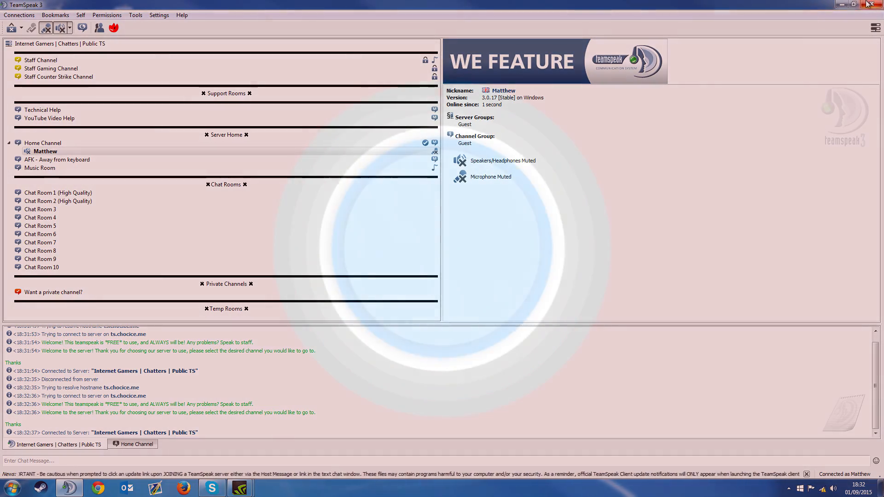
click(870, 5)
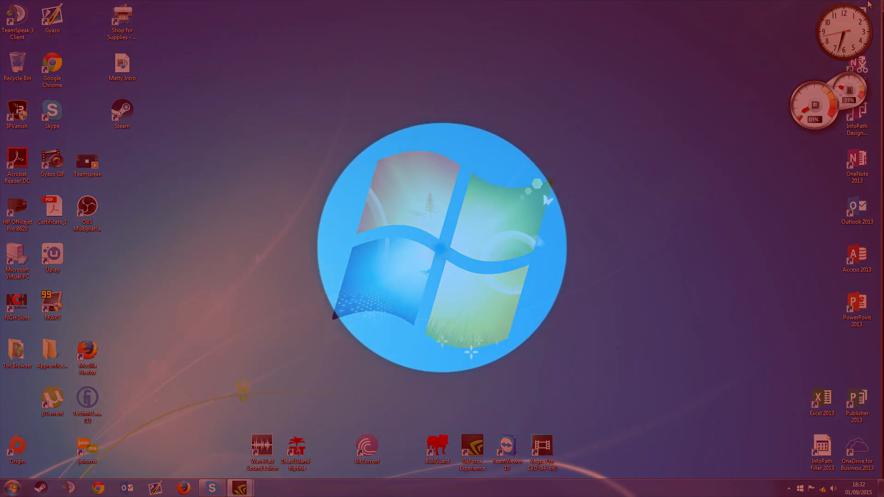